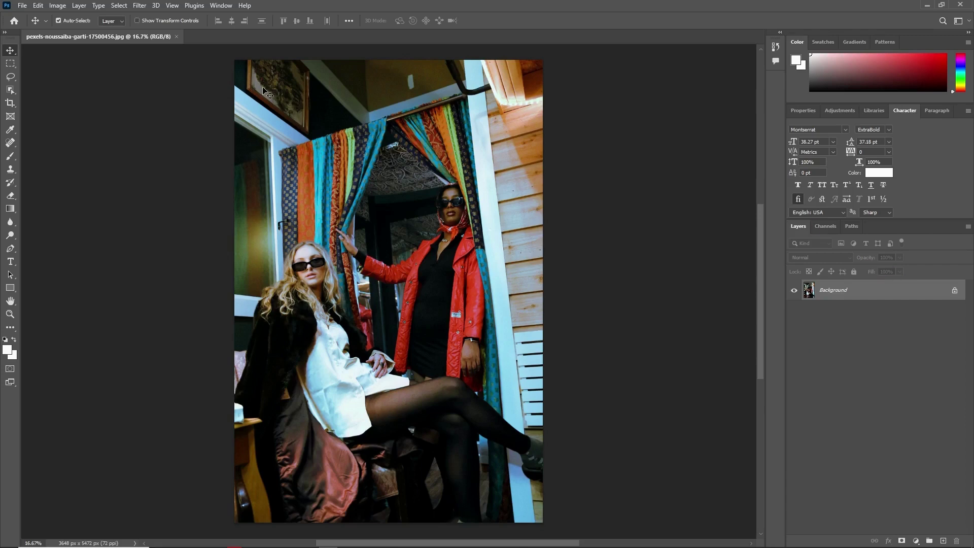
Open the Camera Raw Filter from the Filter menu on the two-women photo
click(139, 6)
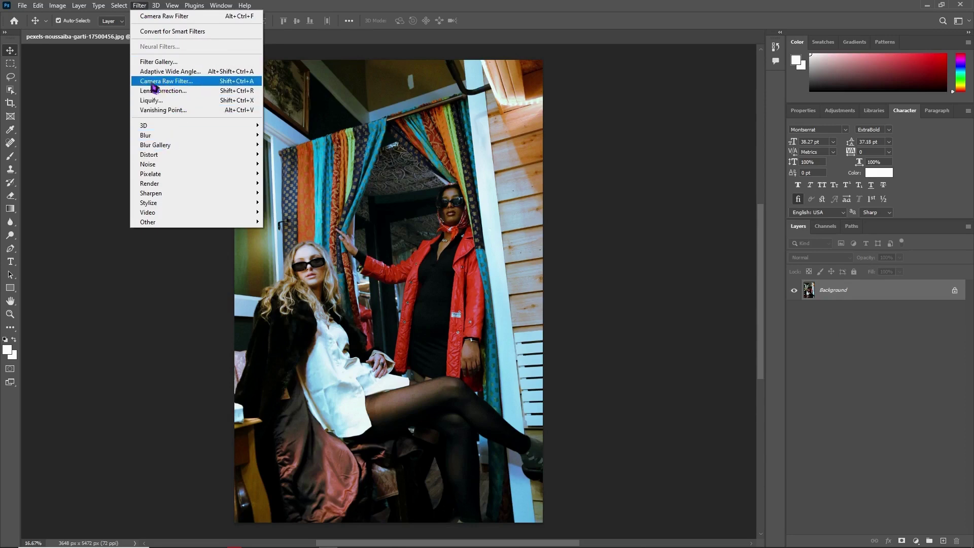
click(151, 84)
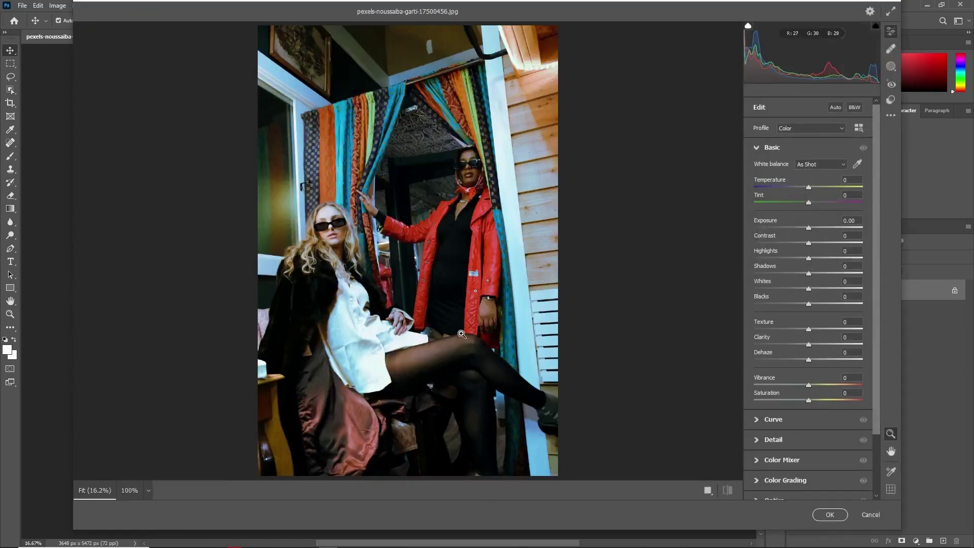
scroll(403, 292, down, 1)
scroll(415, 295, down, 1)
scroll(419, 295, down, 1)
scroll(804, 225, down, 2)
scroll(807, 312, up, 2)
scroll(779, 148, down, 2)
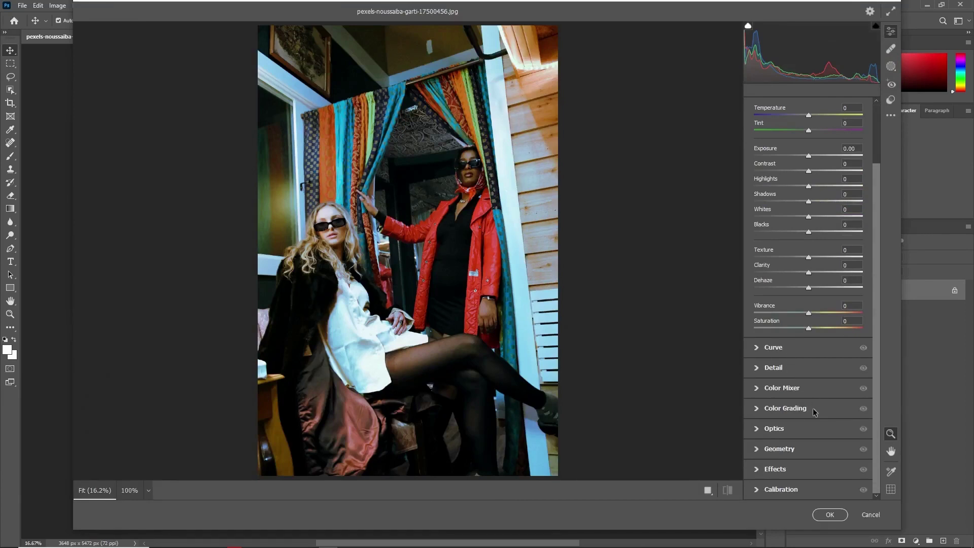
scroll(801, 359, up, 2)
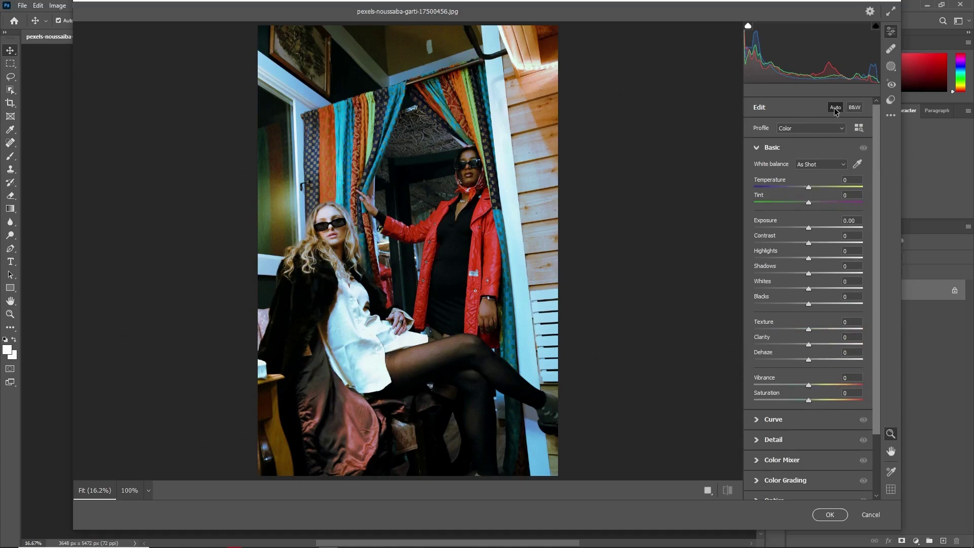
Apply Auto tone, setting Exposure +0.51, Shadows +32 and Vibrance +14
click(835, 108)
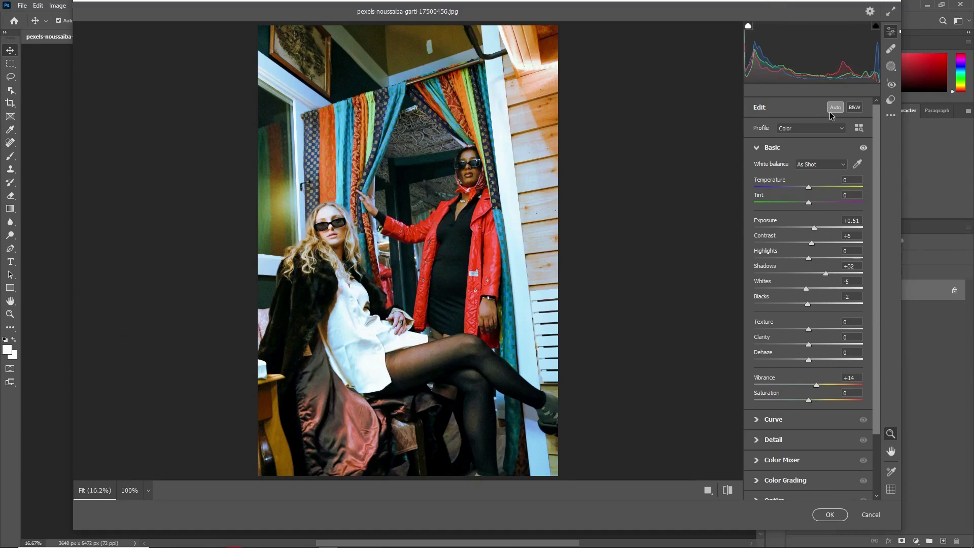
Turn Auto off and reset Exposure, Contrast and Vibrance to 0 after trial adjustments
click(835, 109)
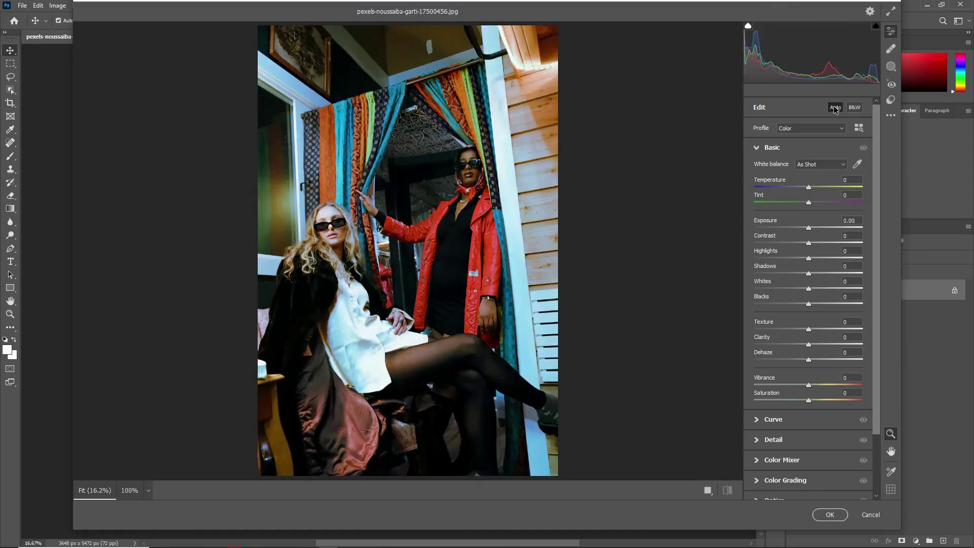
drag(808, 228, 808, 243)
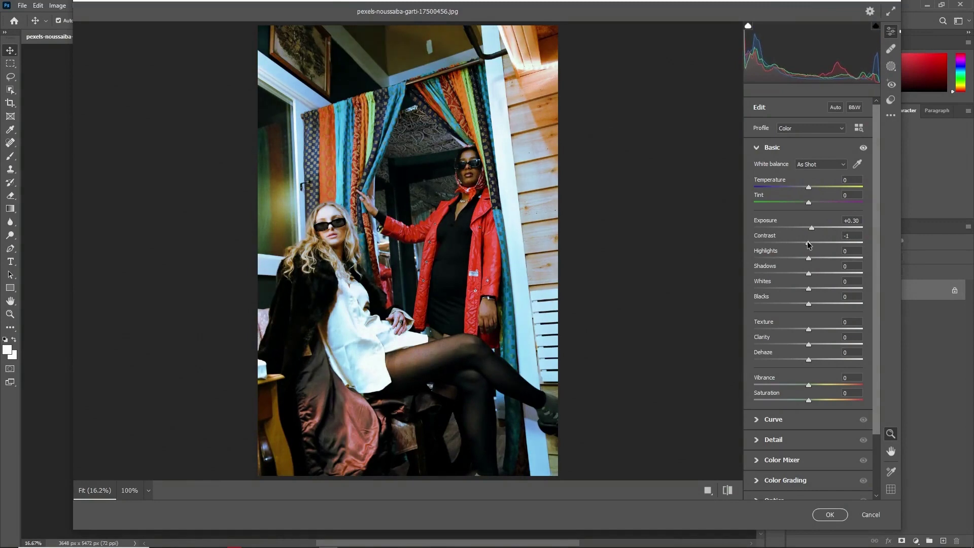
double_click(807, 241)
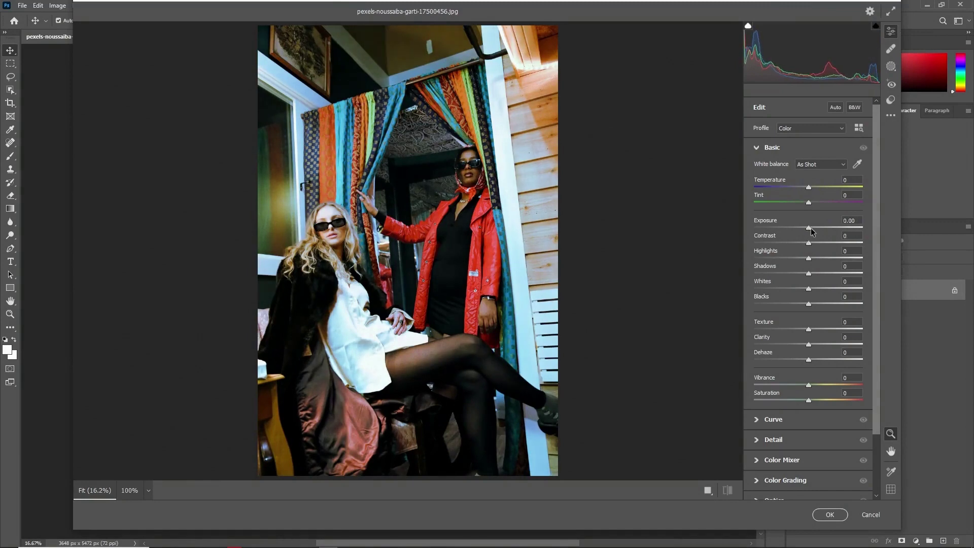
double_click(810, 228)
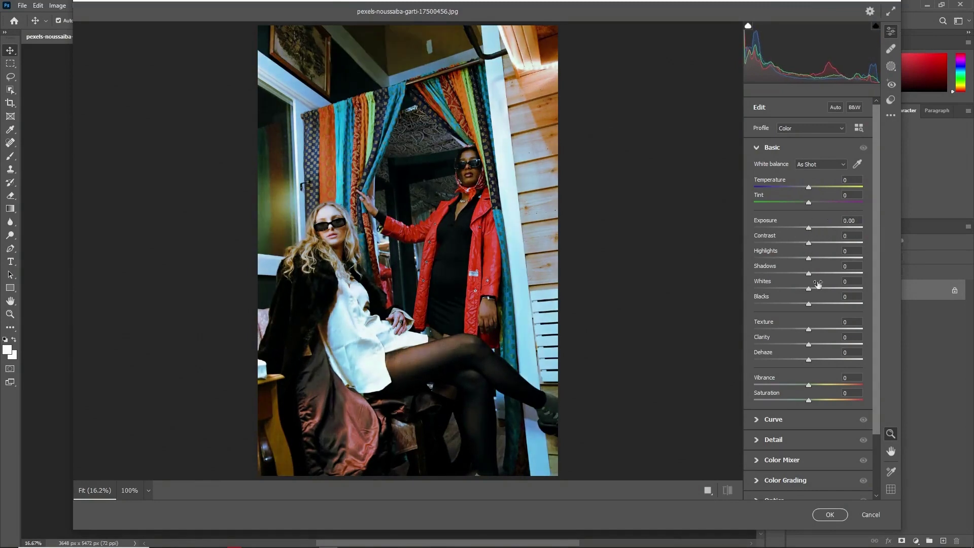
drag(809, 386, 823, 386)
double_click(808, 385)
scroll(813, 462, down, 2)
scroll(813, 463, down, 1)
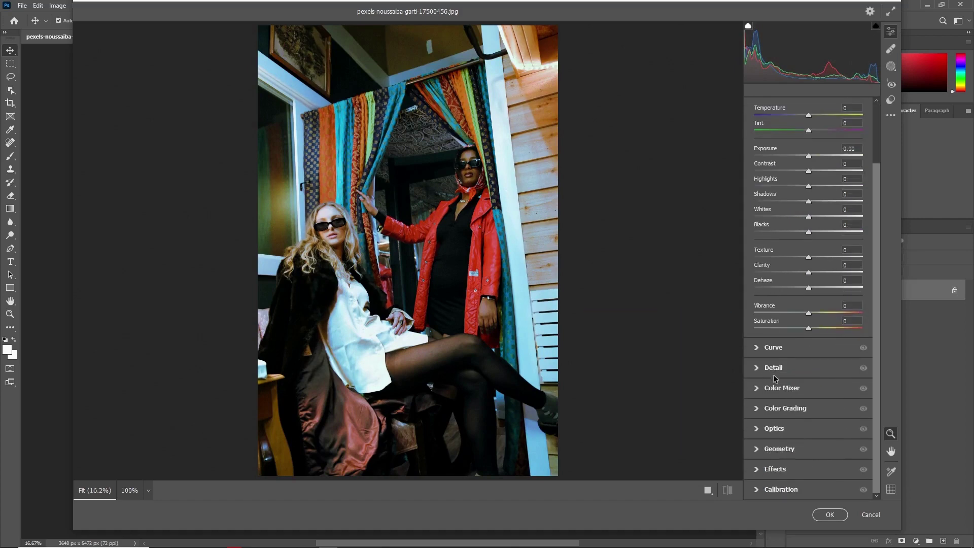
scroll(772, 374, up, 3)
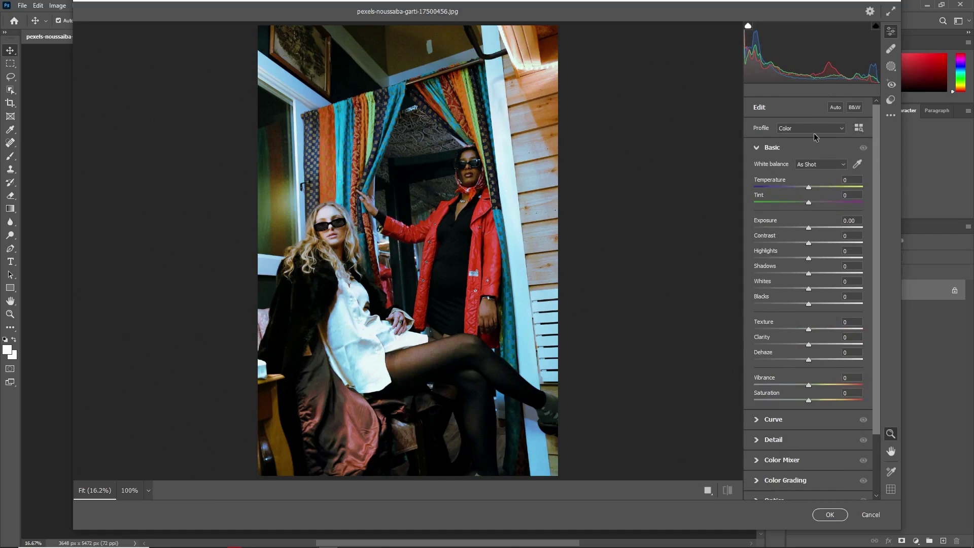
Convert the photo to black and white with the Monochrome profile
click(855, 108)
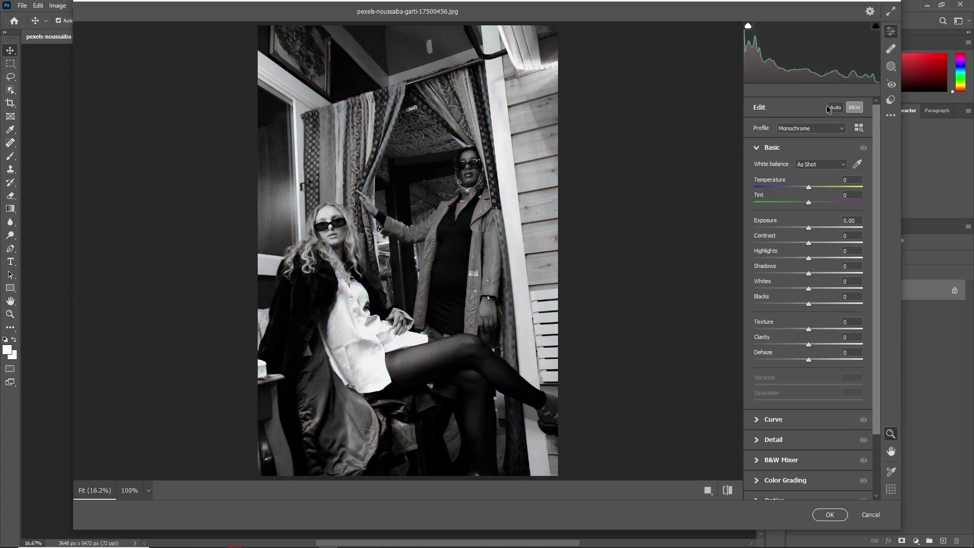
scroll(812, 272, down, 2)
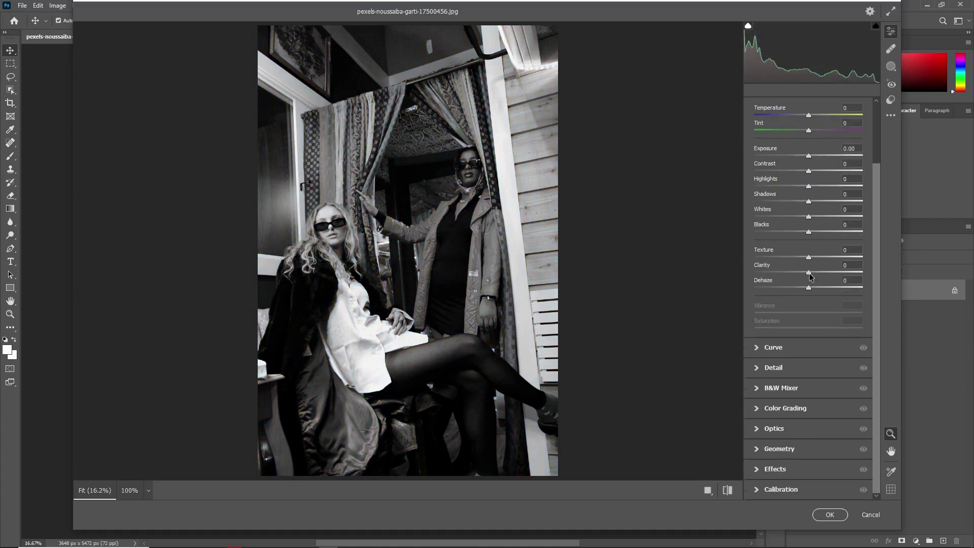
click(830, 515)
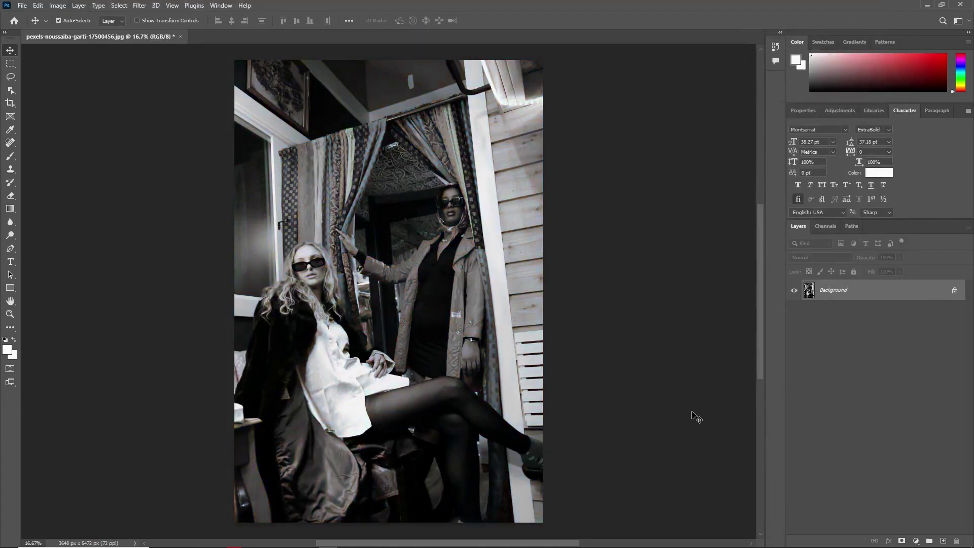